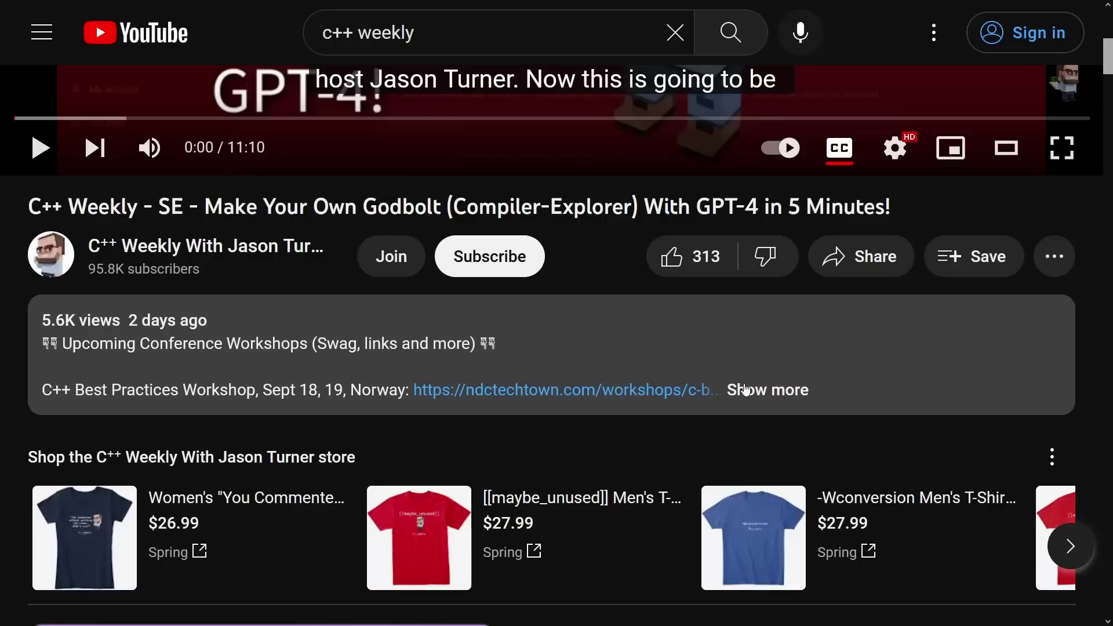
# - Expand the YouTube video's full description to read its links and book listings
pyautogui.click(745, 392)
pyautogui.scroll(-3, 745, 388)
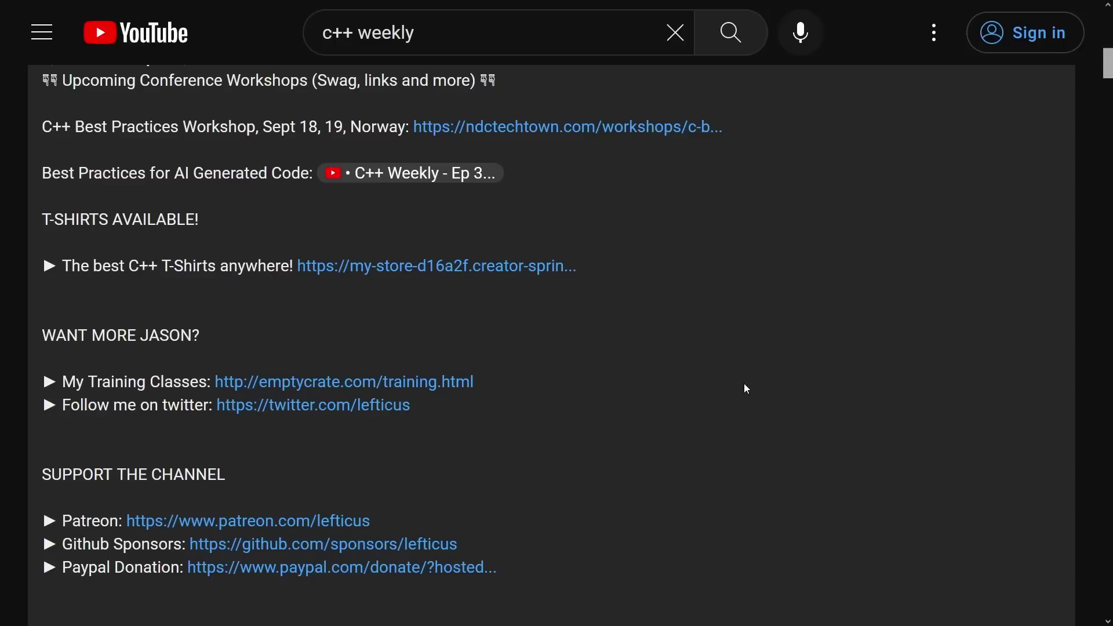
pyautogui.scroll(-1, 745, 388)
pyautogui.scroll(-2, 744, 389)
pyautogui.scroll(-2, 745, 388)
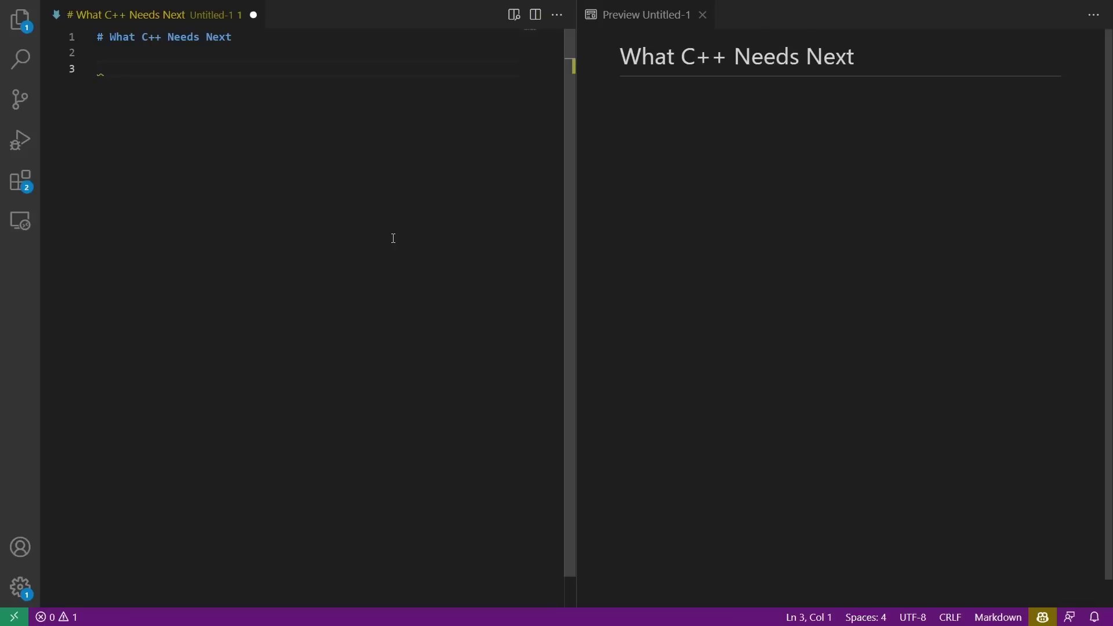
pyautogui.write('*')
pyautogui.write(' Rest of the `constexpr`')
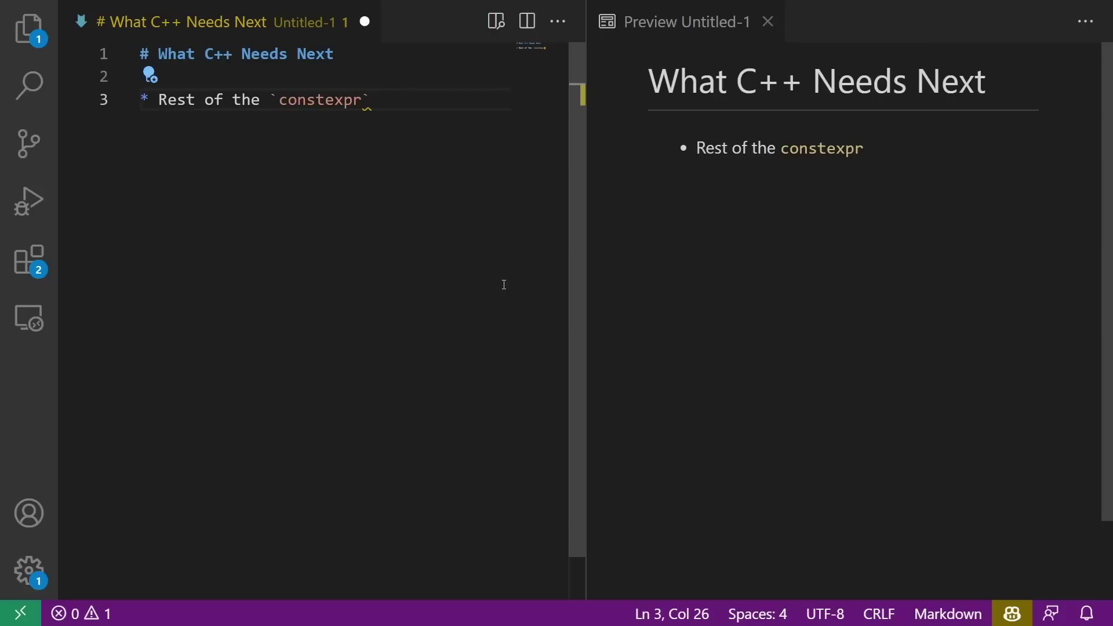
# - End the 'Rest of the constexpr' and 'Pattern Matching' bullets with new lines
pyautogui.press('Return')
pyautogui.write('*')
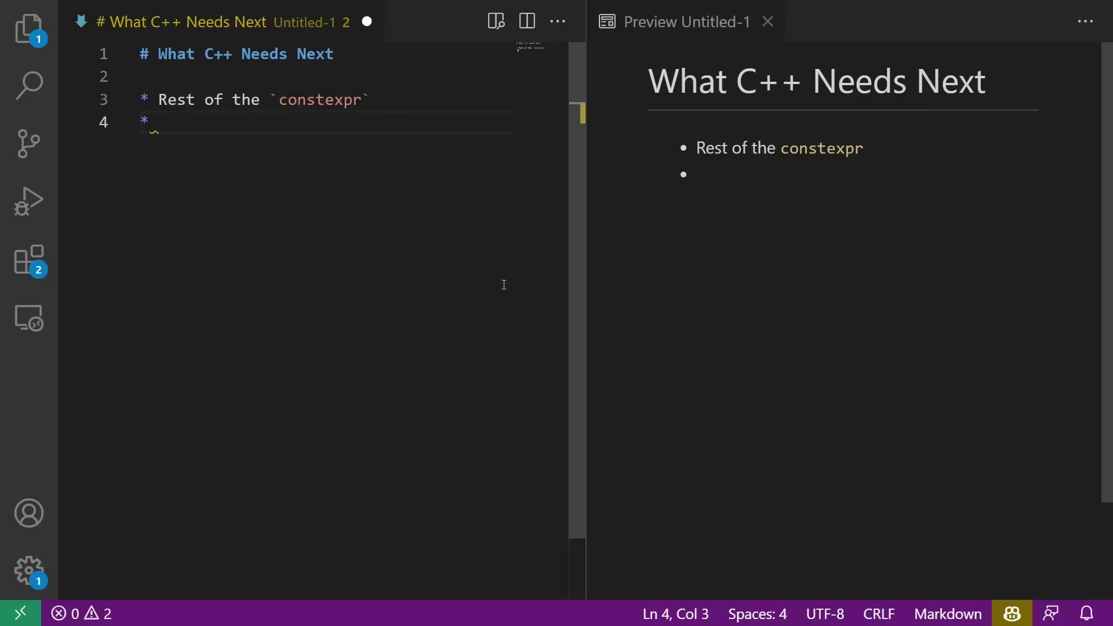
pyautogui.write('Pattern Math')
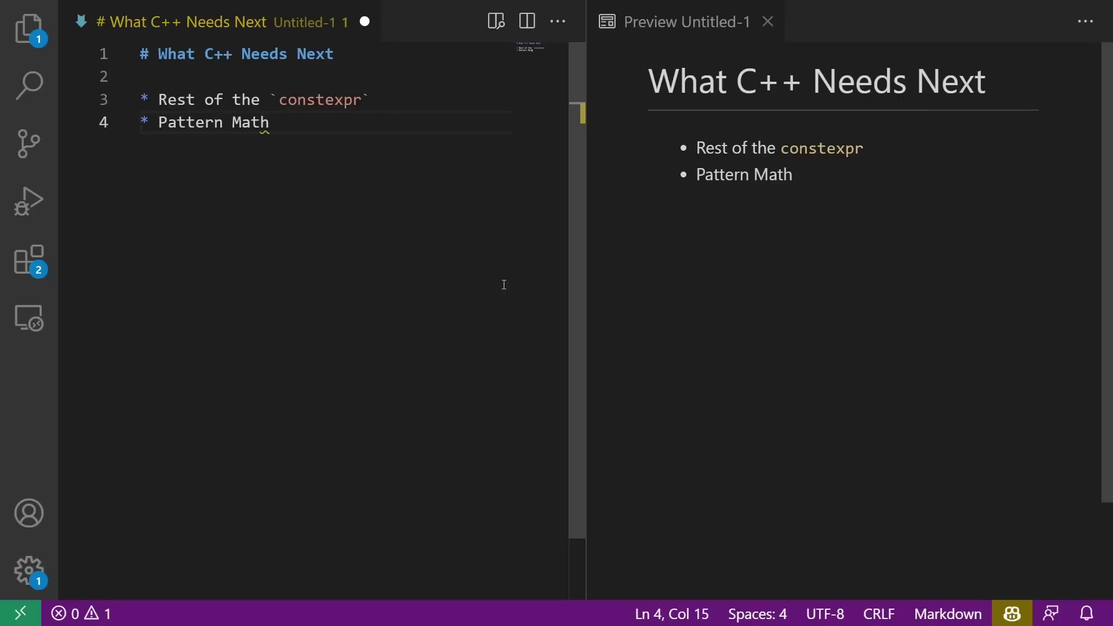
pyautogui.press('BackSpace')
pyautogui.write('ching')
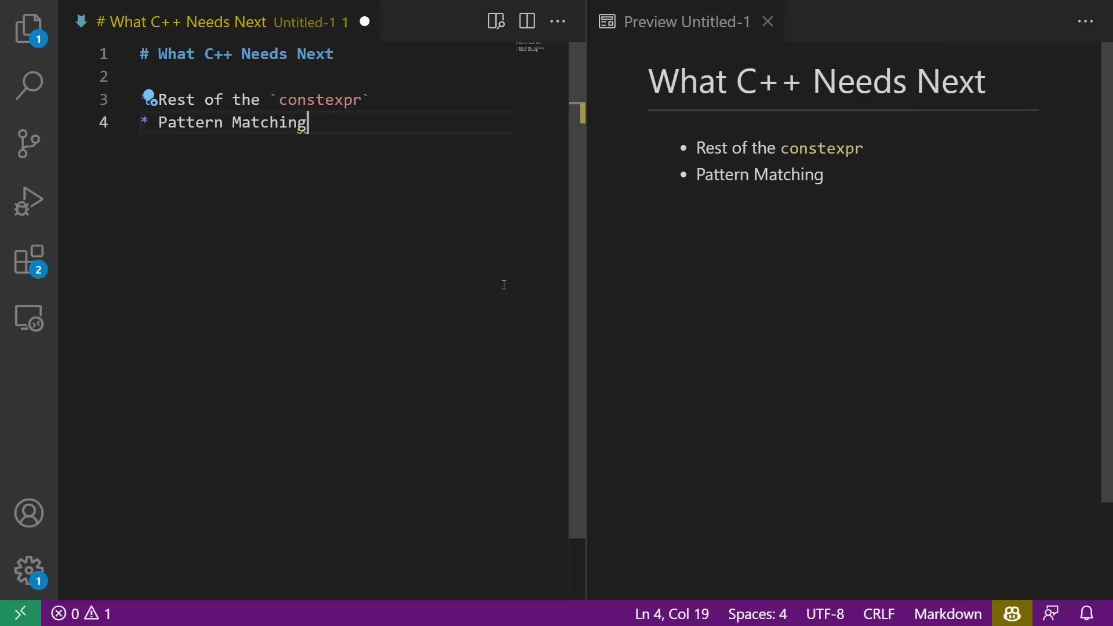
pyautogui.press('Return')
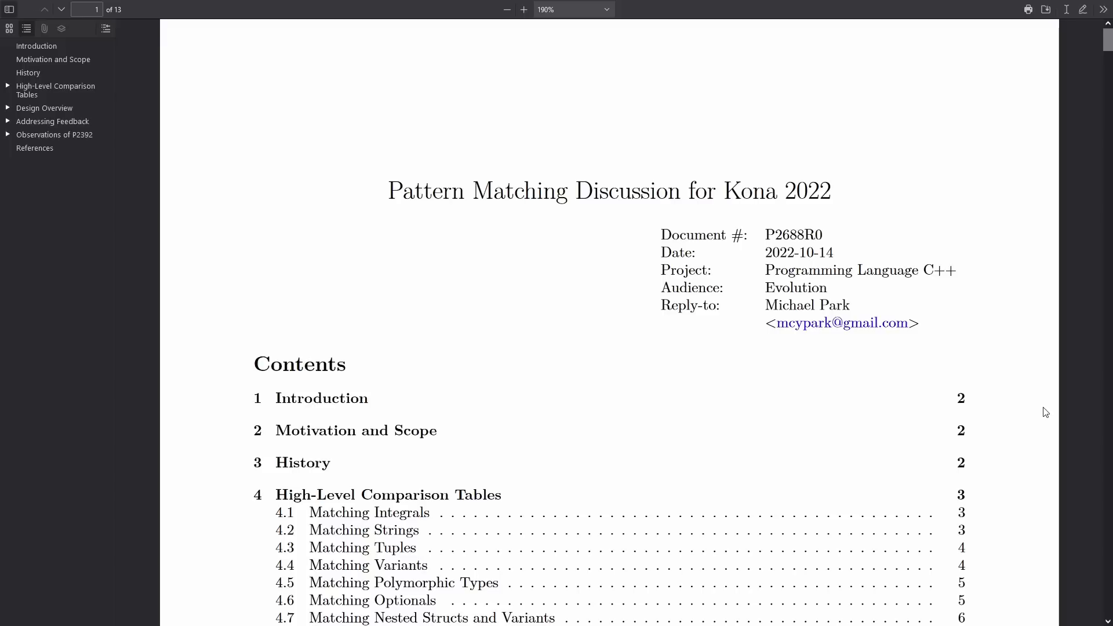
pyautogui.scroll(-7, 1045, 412)
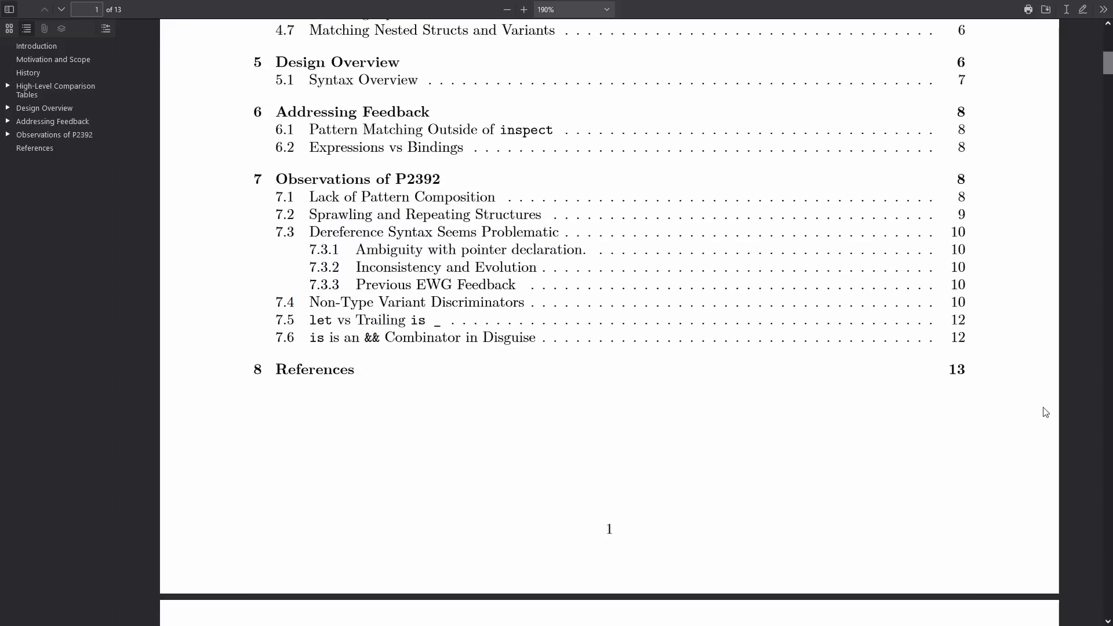
pyautogui.scroll(-7, 1045, 413)
pyautogui.scroll(-7, 1045, 413)
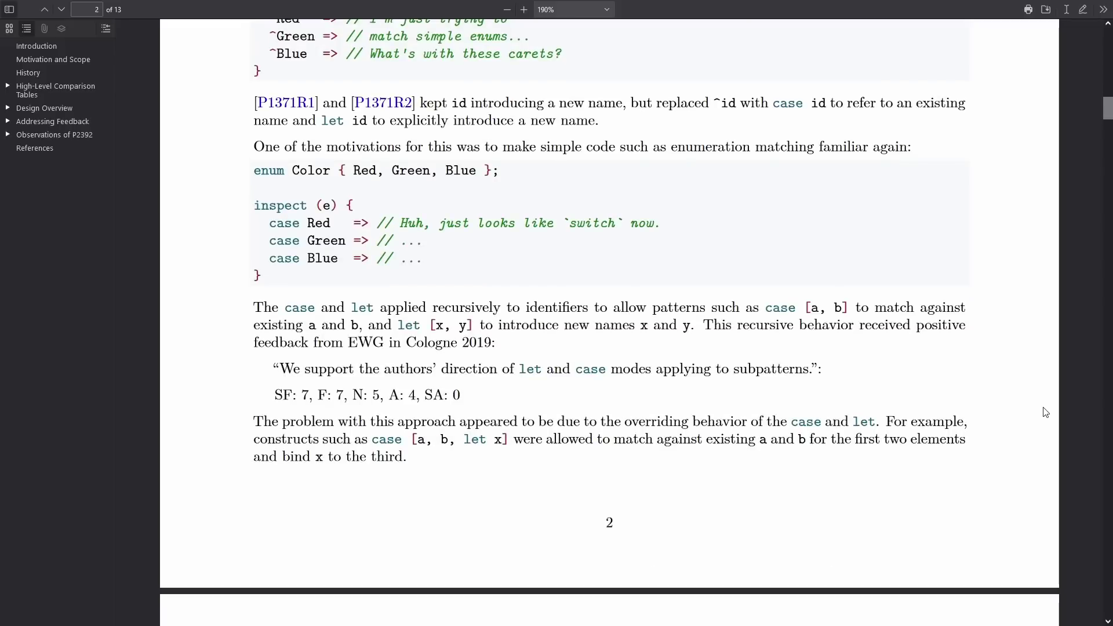
pyautogui.scroll(2, 1045, 412)
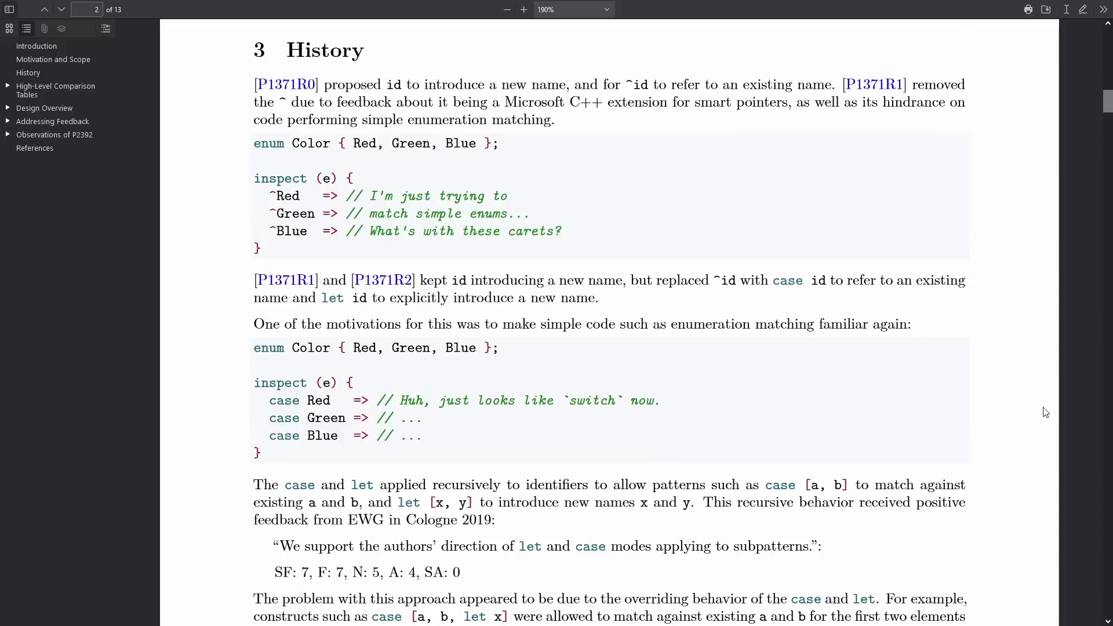
pyautogui.scroll(-1, 1000, 407)
pyautogui.scroll(-1, 375, 334)
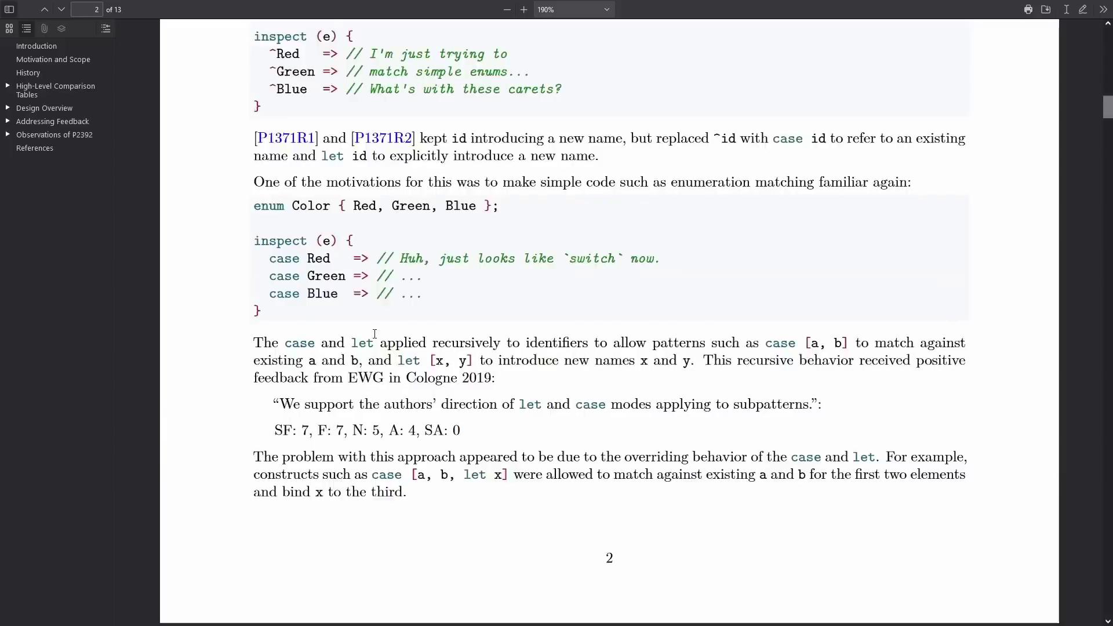
pyautogui.scroll(-3, 374, 334)
pyautogui.scroll(1, 375, 334)
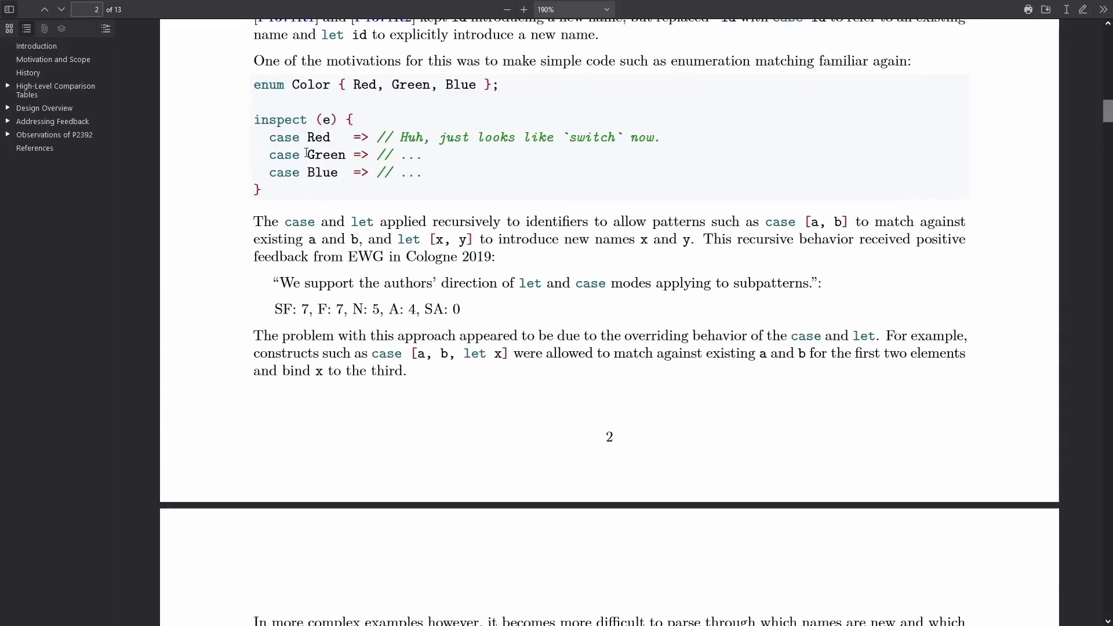
pyautogui.scroll(3, 315, 150)
pyautogui.scroll(1, 314, 150)
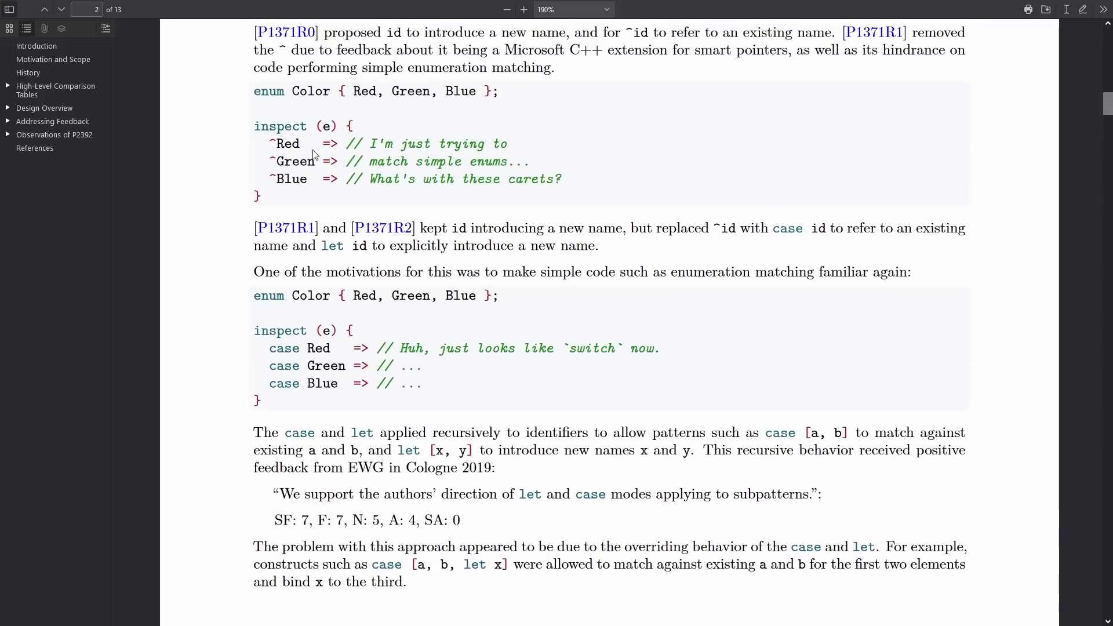
pyautogui.scroll(-6, 316, 156)
pyautogui.scroll(-3, 315, 154)
pyautogui.scroll(-3, 313, 154)
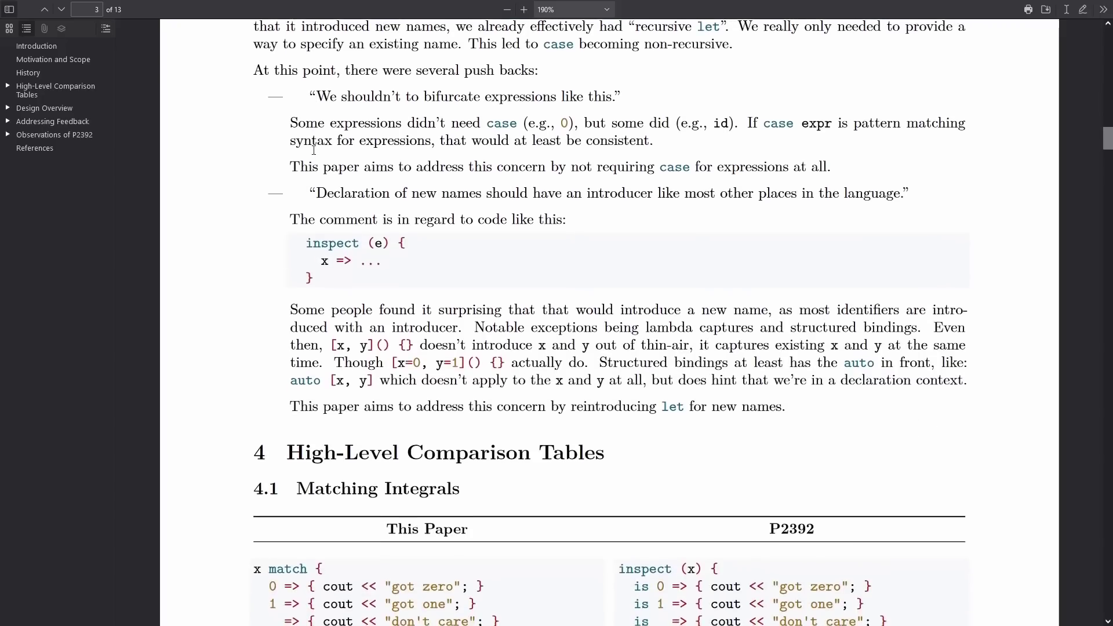
pyautogui.scroll(-5, 314, 154)
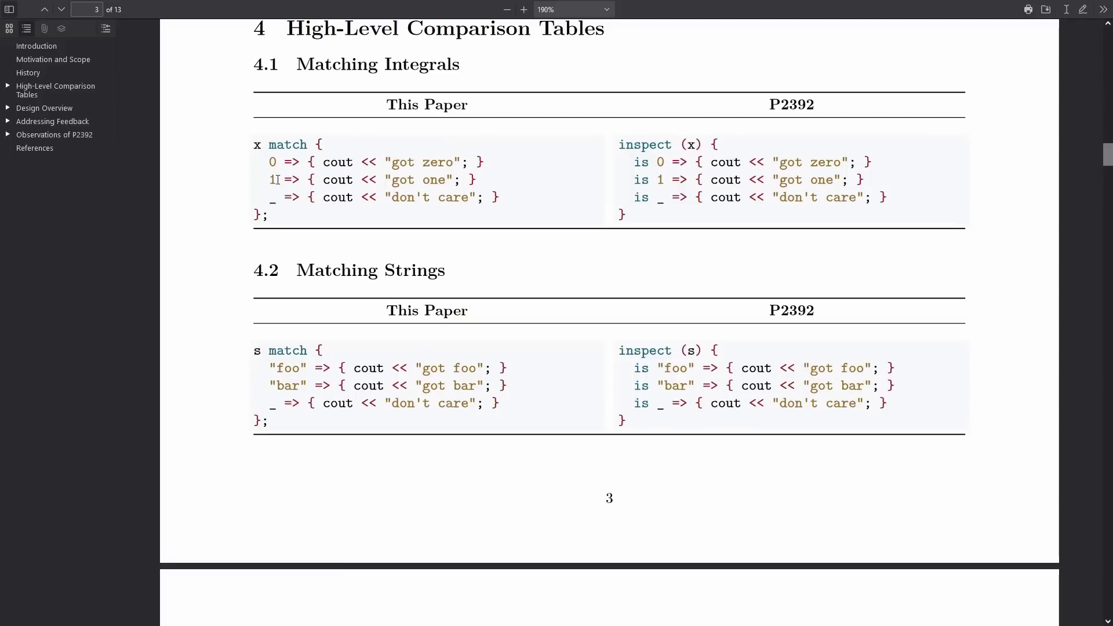
pyautogui.scroll(-1, 356, 207)
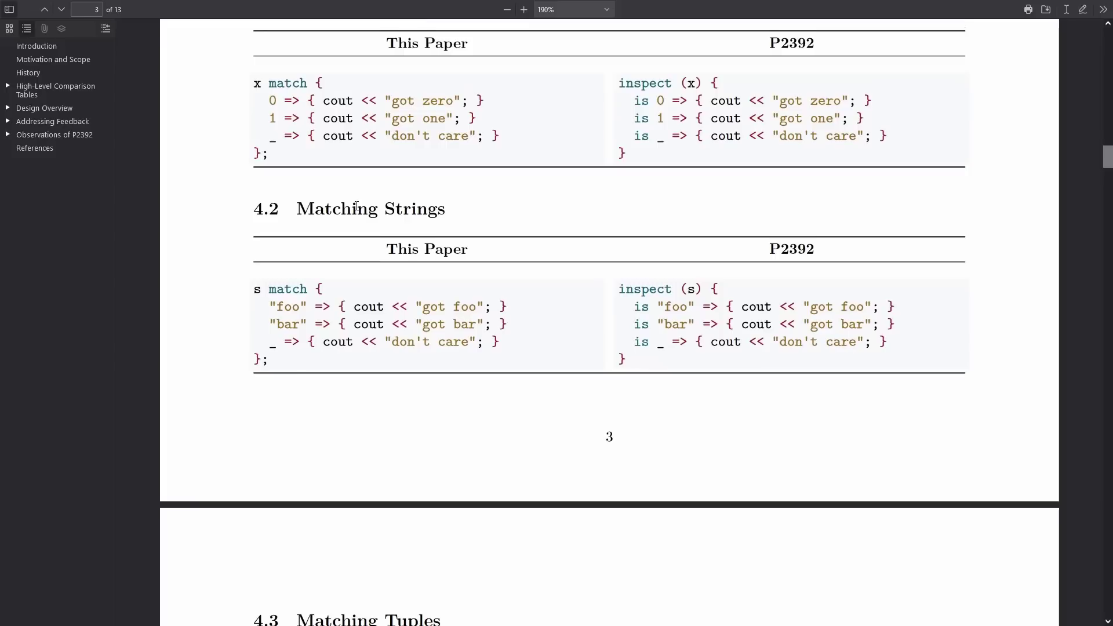
pyautogui.scroll(-3, 356, 206)
pyautogui.scroll(-3, 356, 207)
pyautogui.scroll(-1, 355, 206)
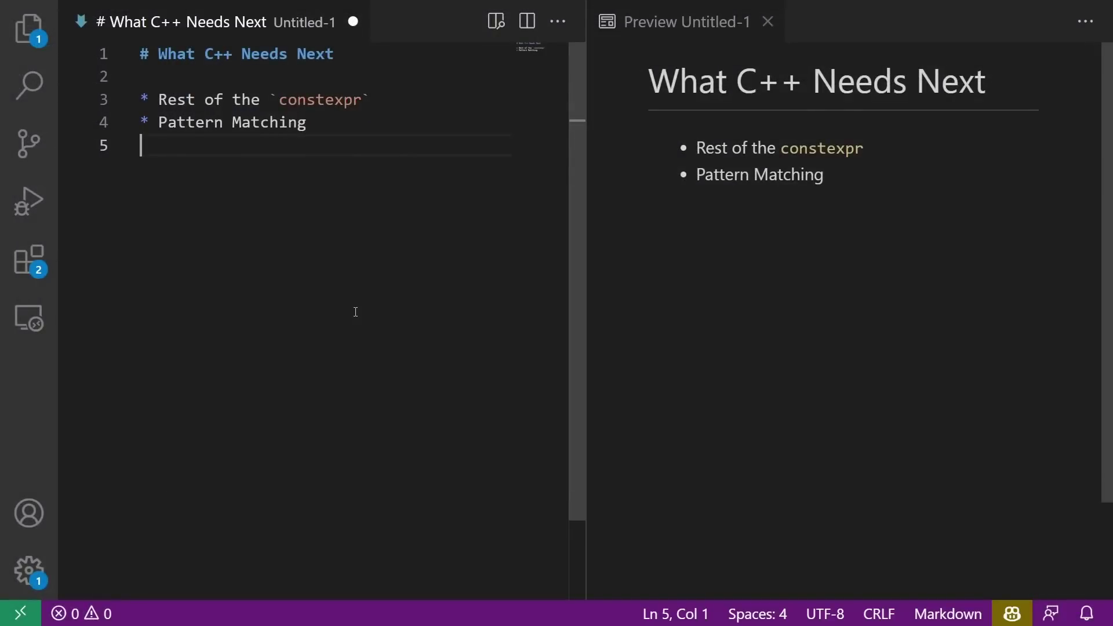
pyautogui.write('*')
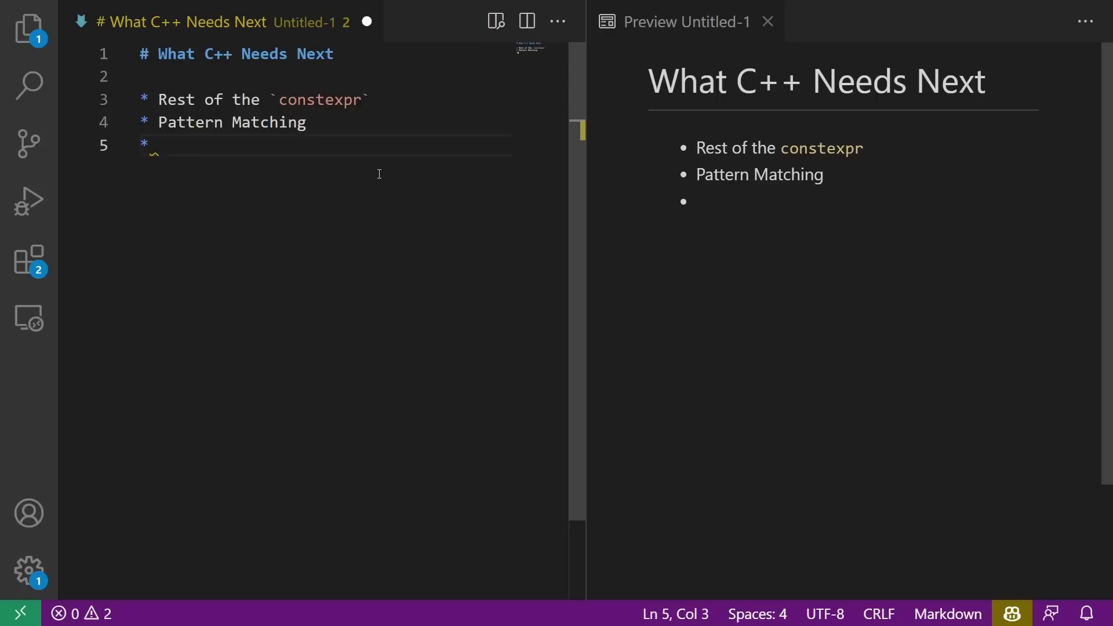
pyautogui.write('Contract')
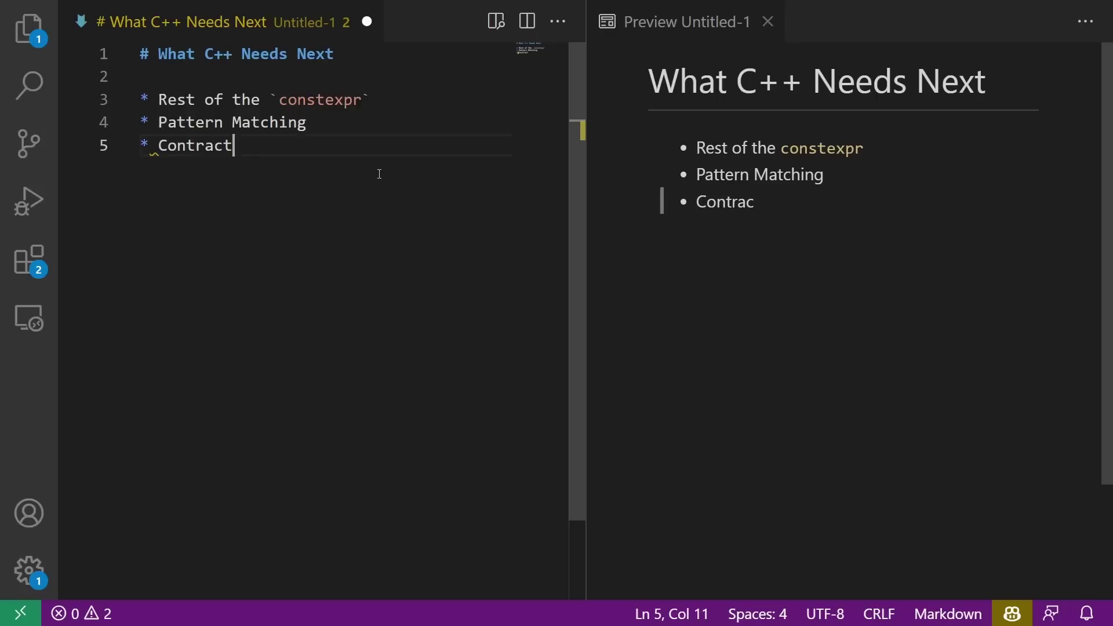
pyautogui.write('s')
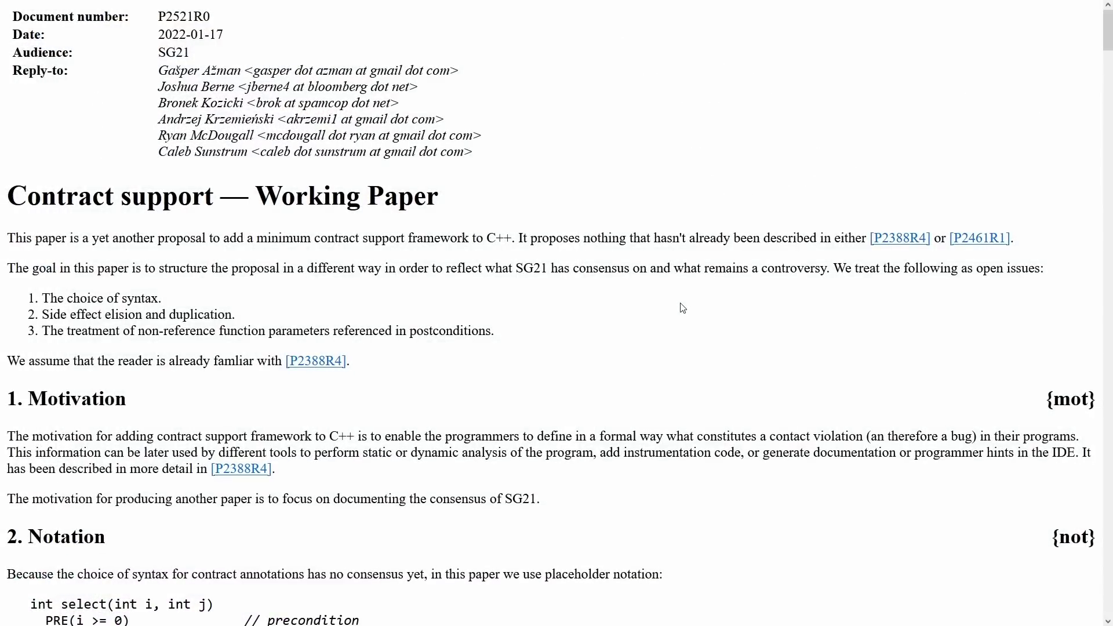
pyautogui.scroll(-2, 681, 309)
pyautogui.scroll(-3, 682, 308)
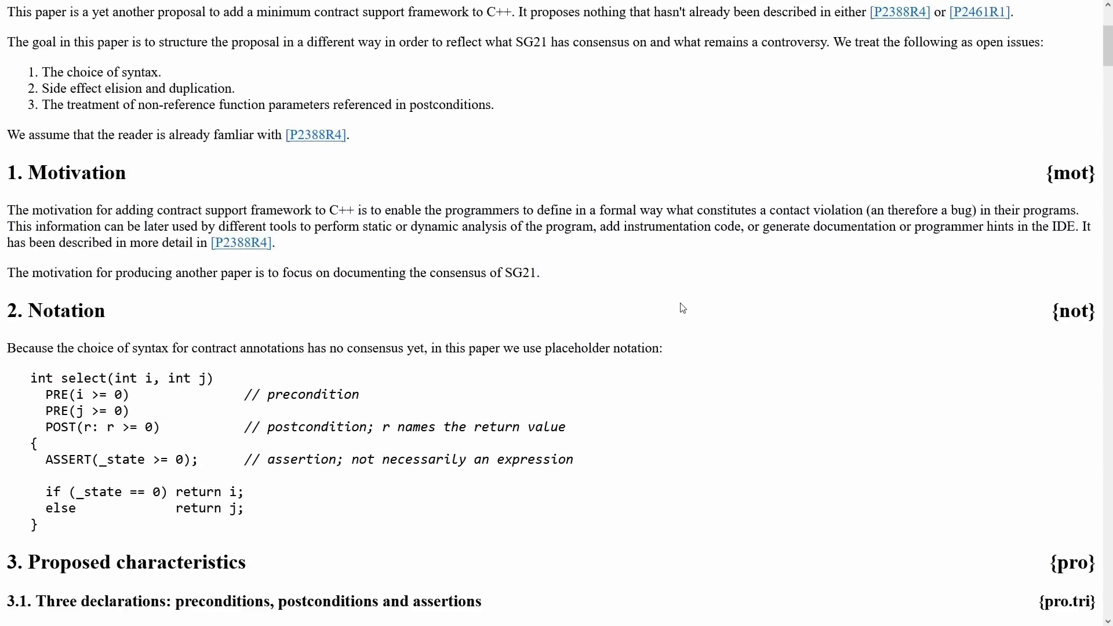
pyautogui.scroll(-5, 681, 308)
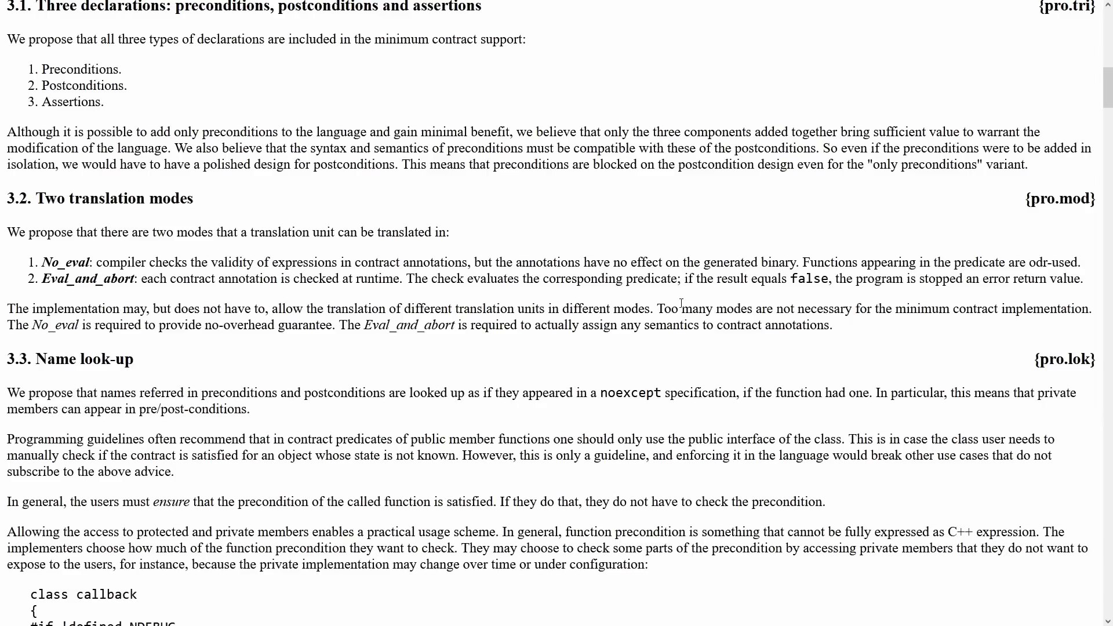
pyautogui.scroll(-5, 682, 308)
pyautogui.scroll(-10, 681, 306)
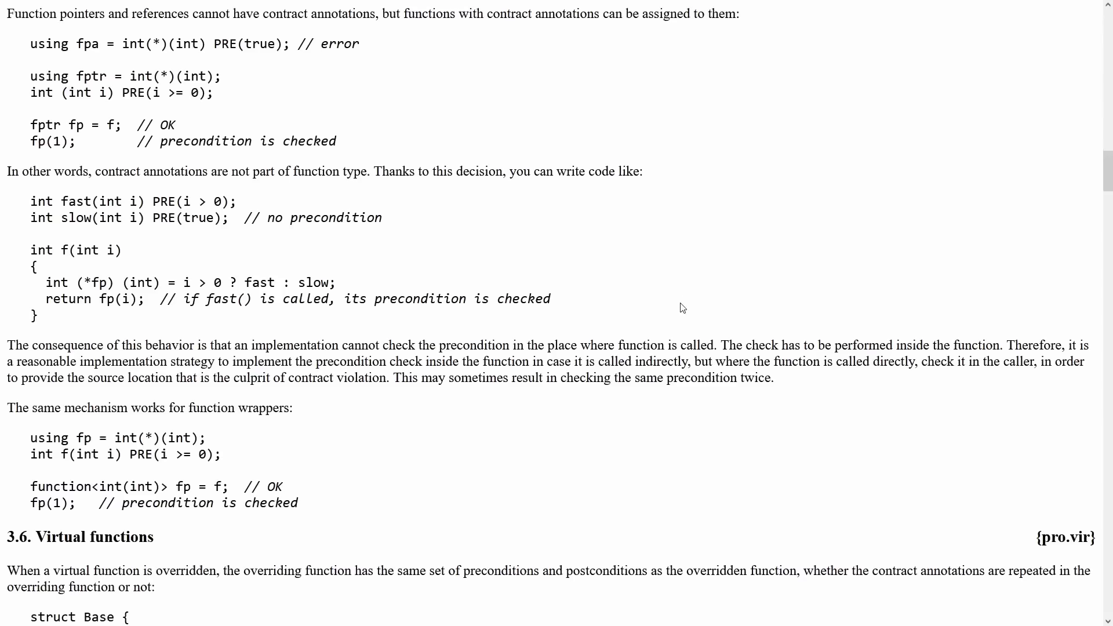
pyautogui.scroll(1, 682, 308)
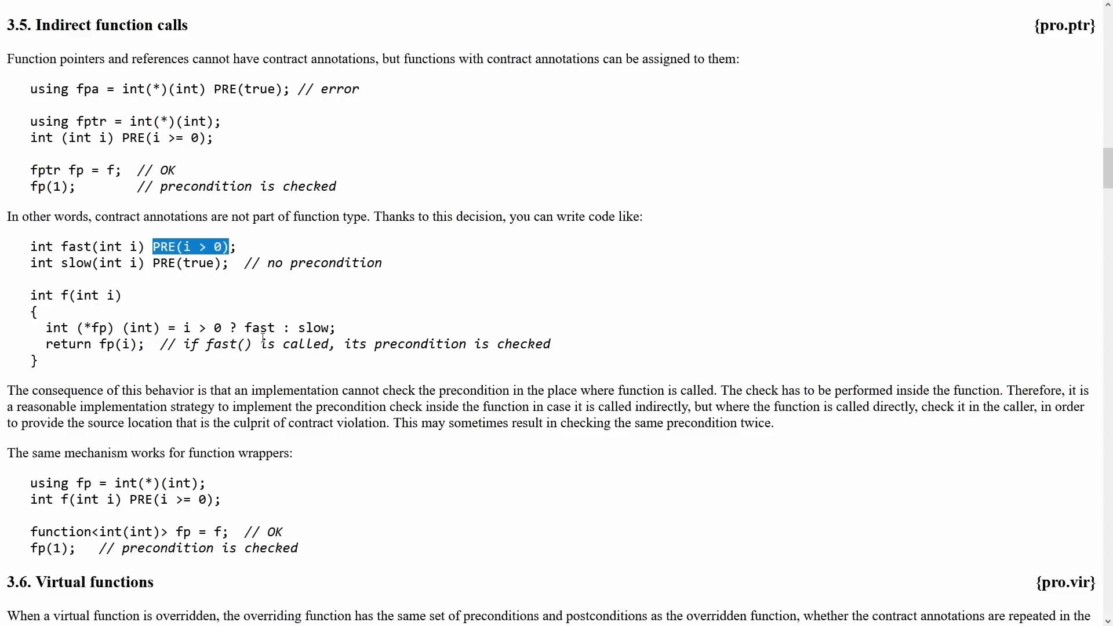
pyautogui.scroll(-7, 263, 339)
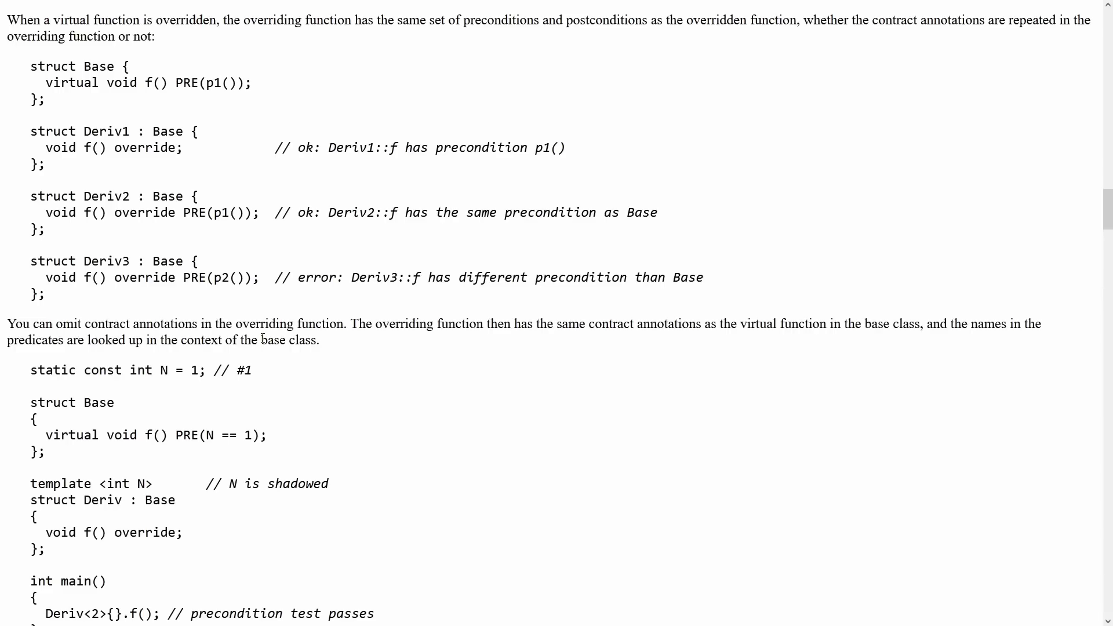
pyautogui.scroll(-7, 263, 340)
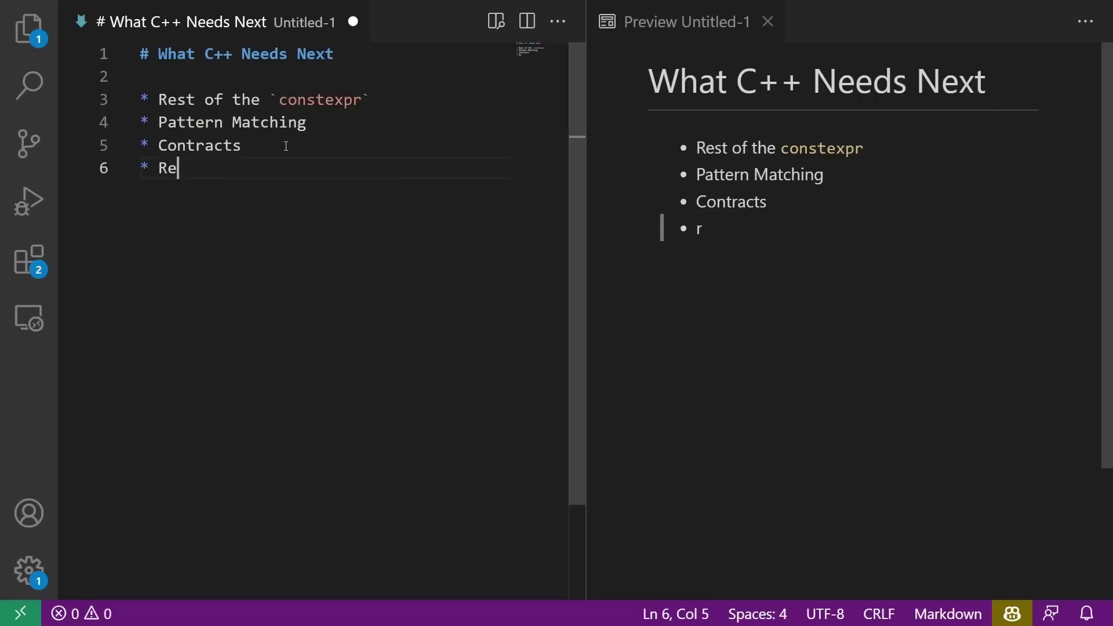
pyautogui.write('flex')
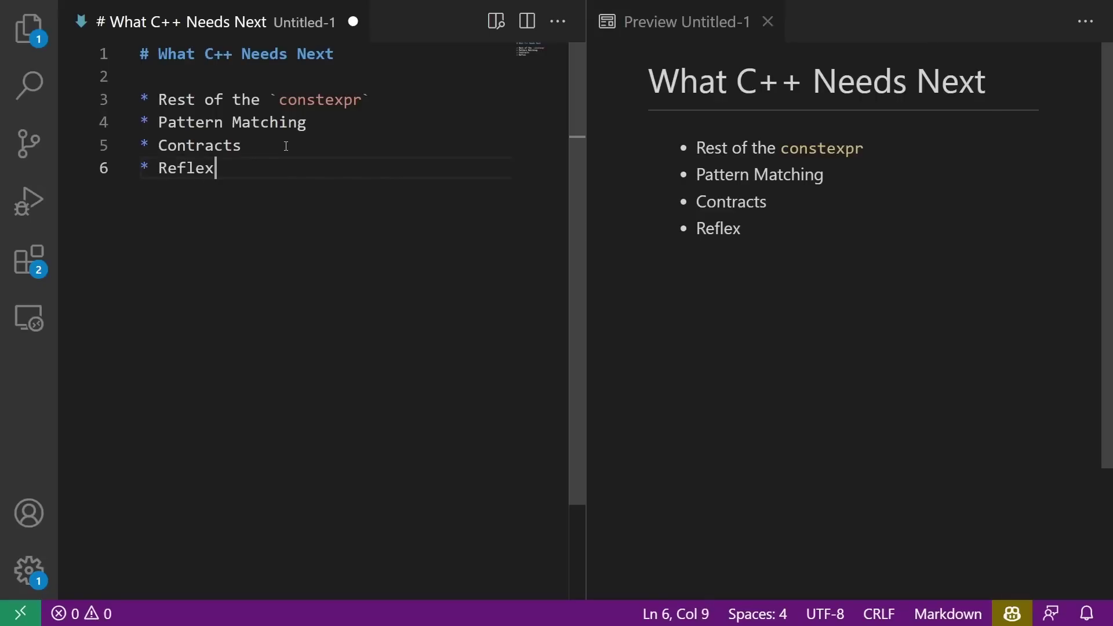
pyautogui.press('BackSpace')
pyautogui.write('ction')
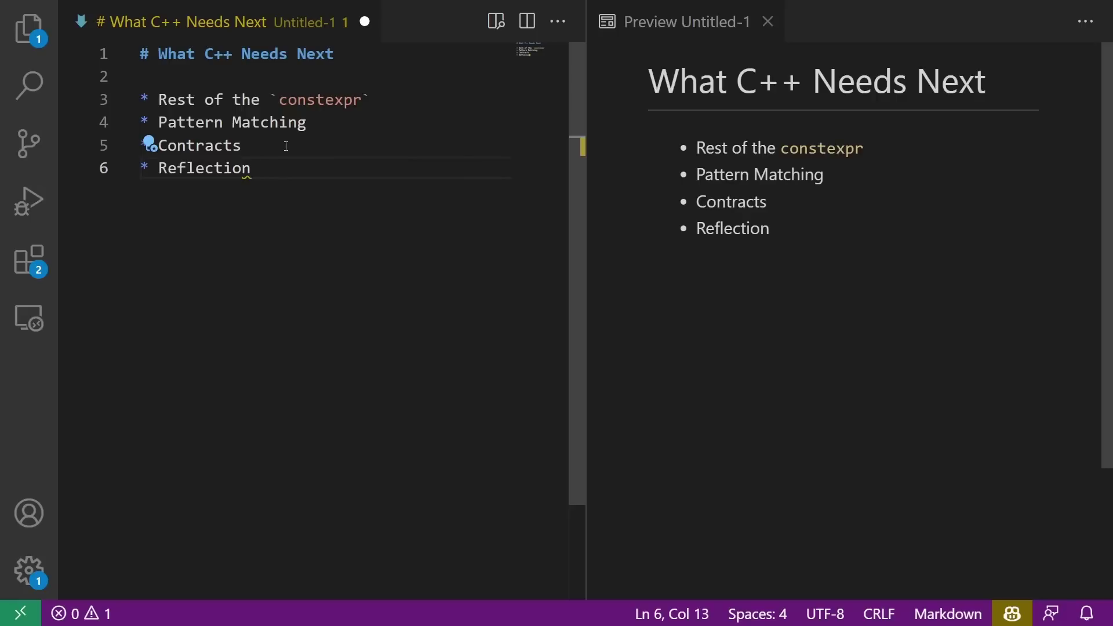
pyautogui.write(' - ')
pyautogui.write('`')
pyautogui.write('nu')
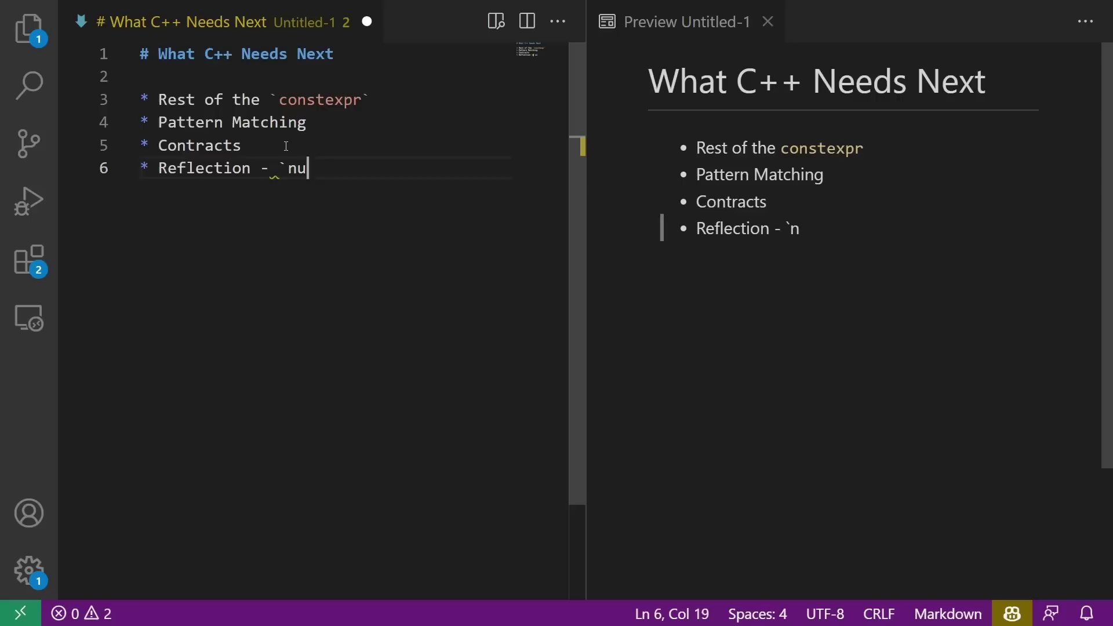
pyautogui.press('BackSpace')
pyautogui.press('BackSpace')
pyautogui.write('enum` to `string` conversion')
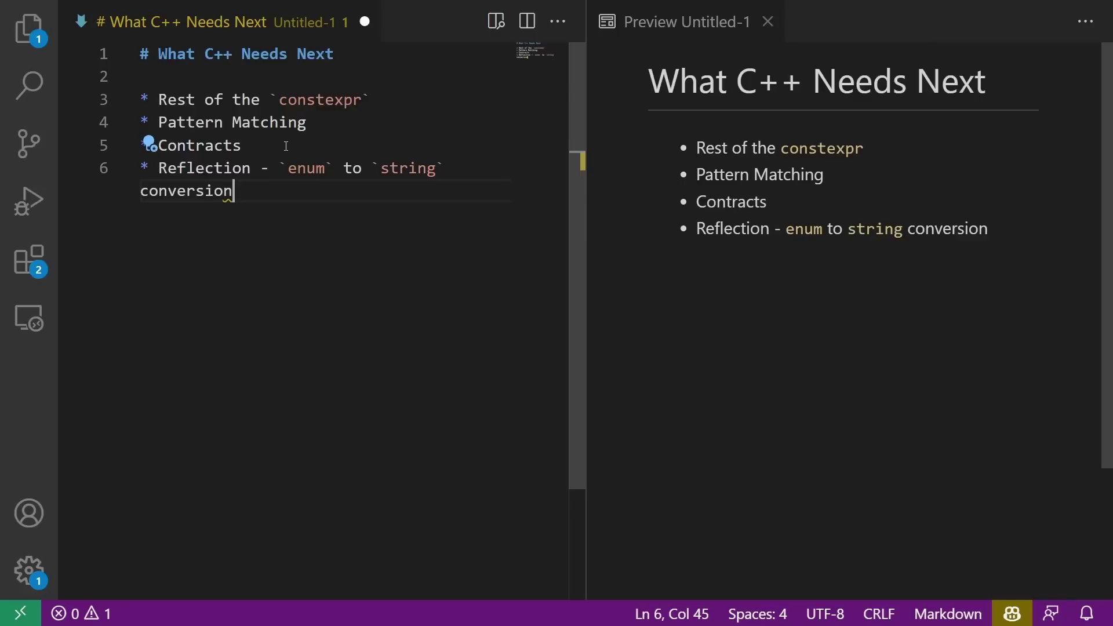
# - Start a new line after the 'Reflection - enum to string conversion' bullet for the fifth item
pyautogui.press('Return')
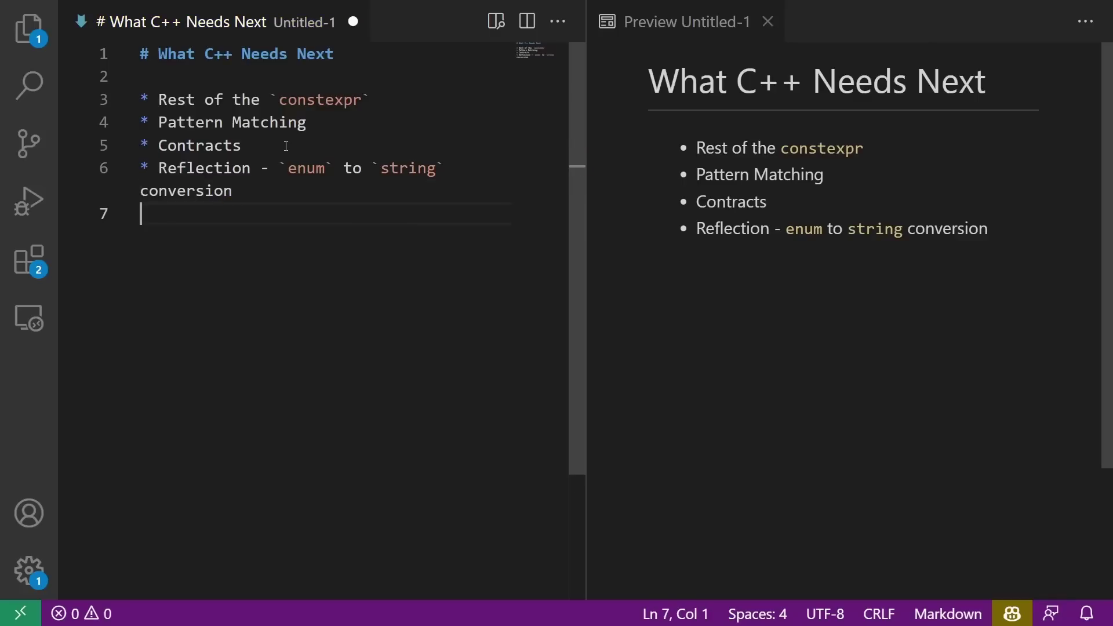
pyautogui.write('*')
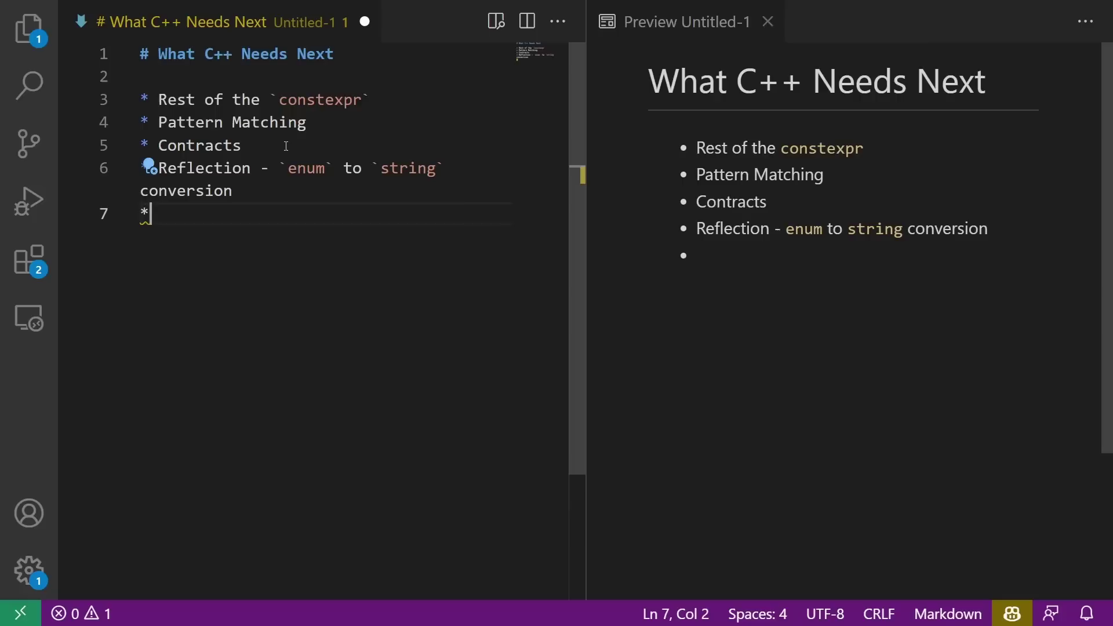
pyautogui.write(' Re')
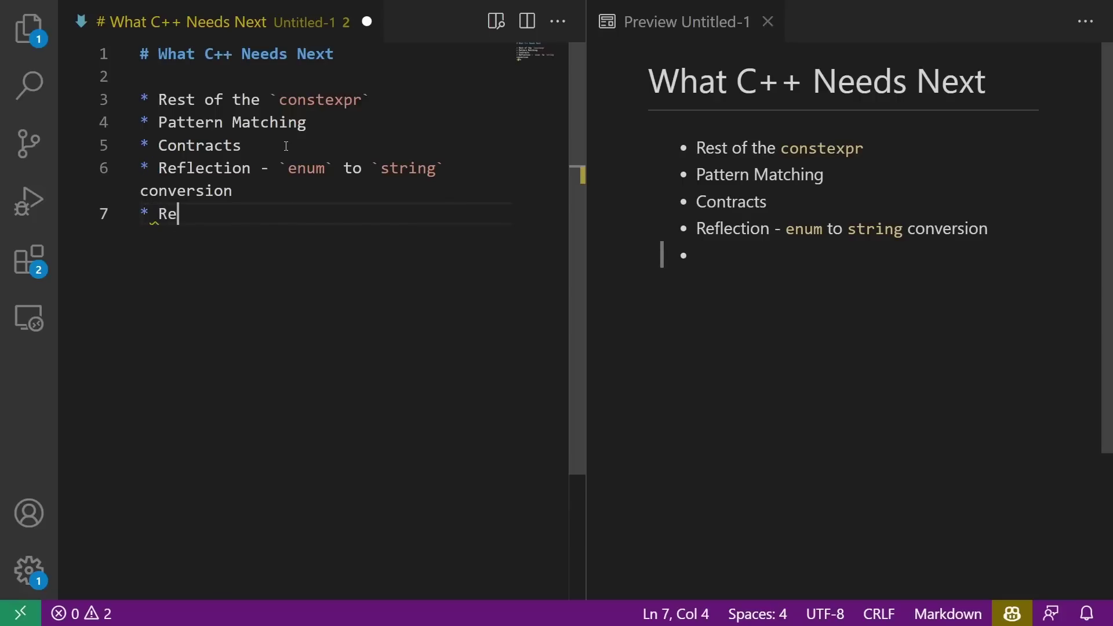
pyautogui.write('moval of implicit conversions from the standard library')
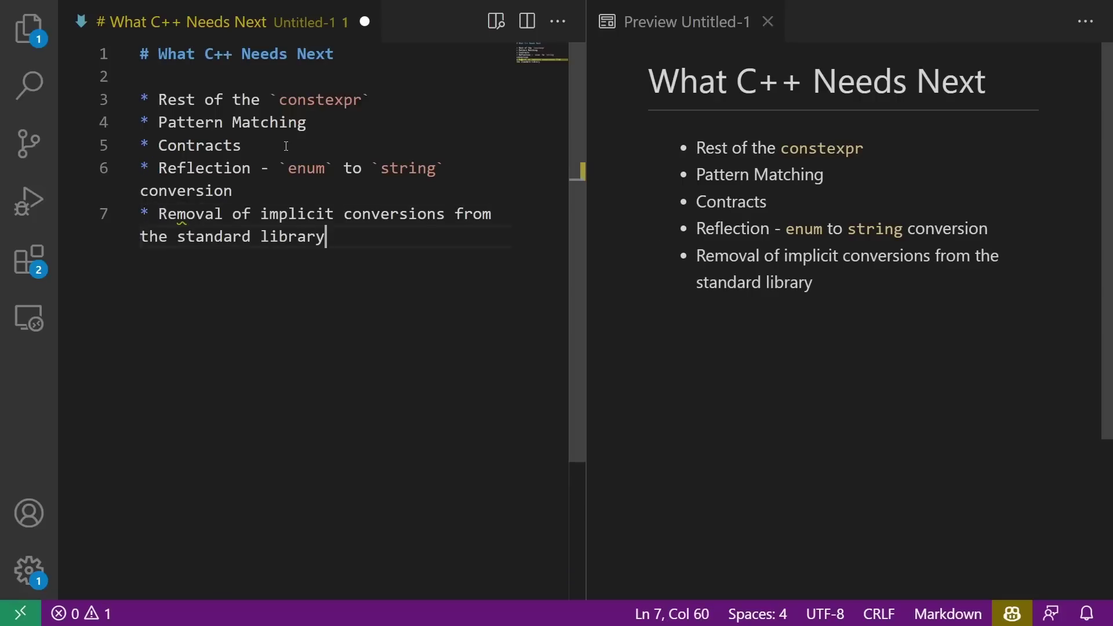